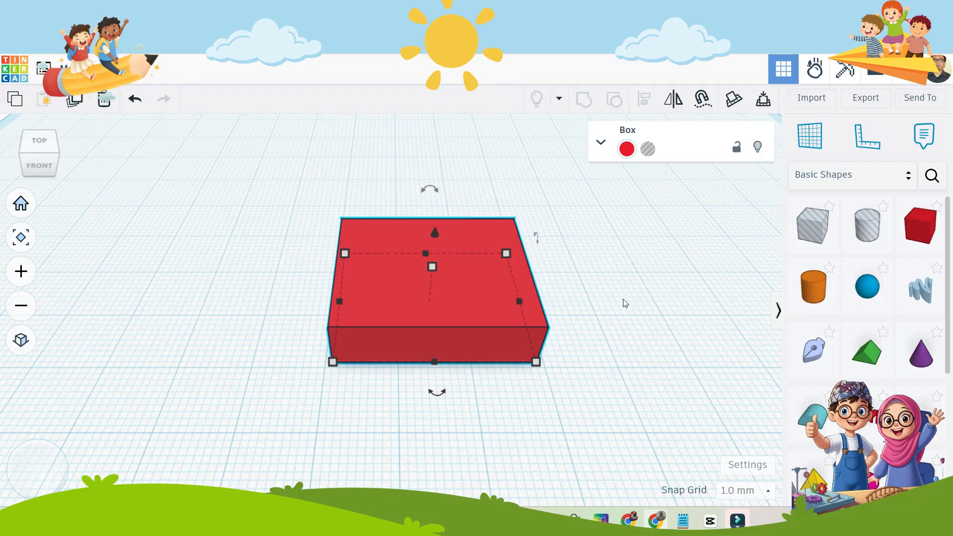
Duplicate the red box beside the original and shrink the copy's footprint to about 19 mm deep.
{"action": "left_click", "coordinate": [449, 293]}
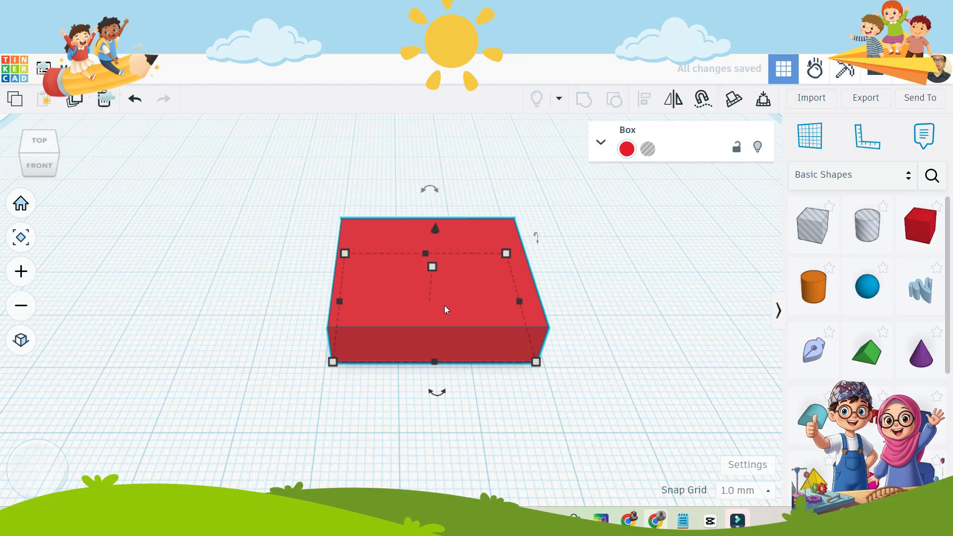
{"action": "left_click_drag", "start_coordinate": [445, 305], "coordinate": [212, 310]}
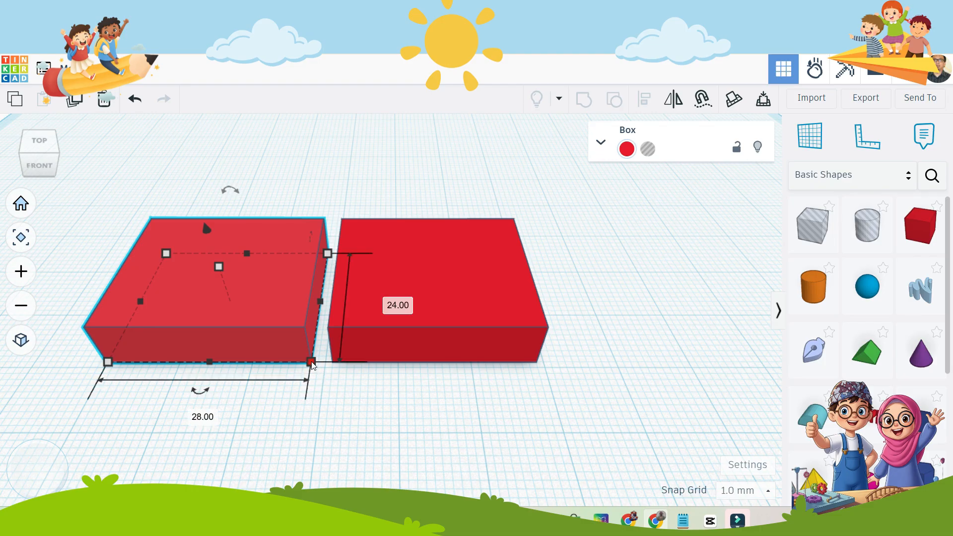
{"action": "left_click_drag", "start_coordinate": [313, 366], "coordinate": [270, 337]}
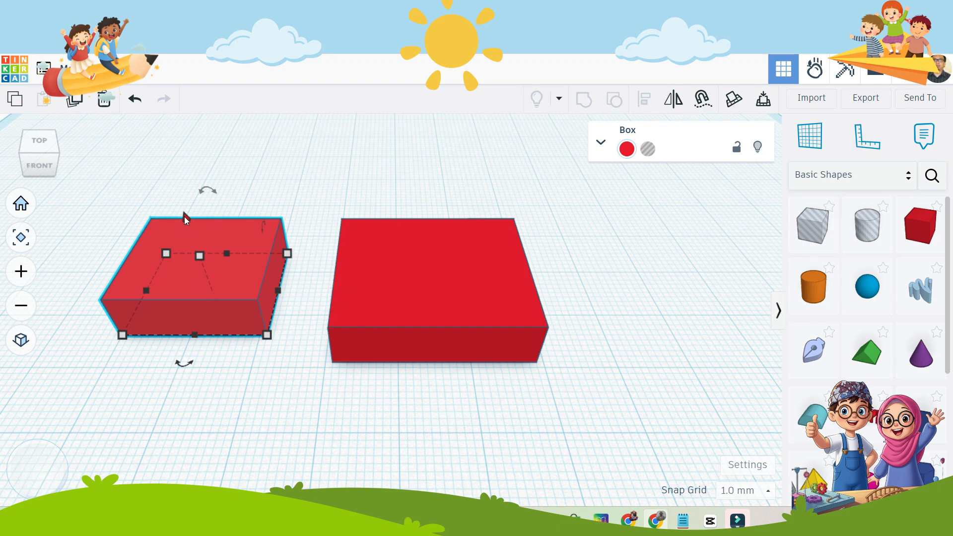
Raise the smaller box 7 mm and place it on top of the larger red box.
{"action": "left_click_drag", "start_coordinate": [184, 217], "coordinate": [168, 167]}
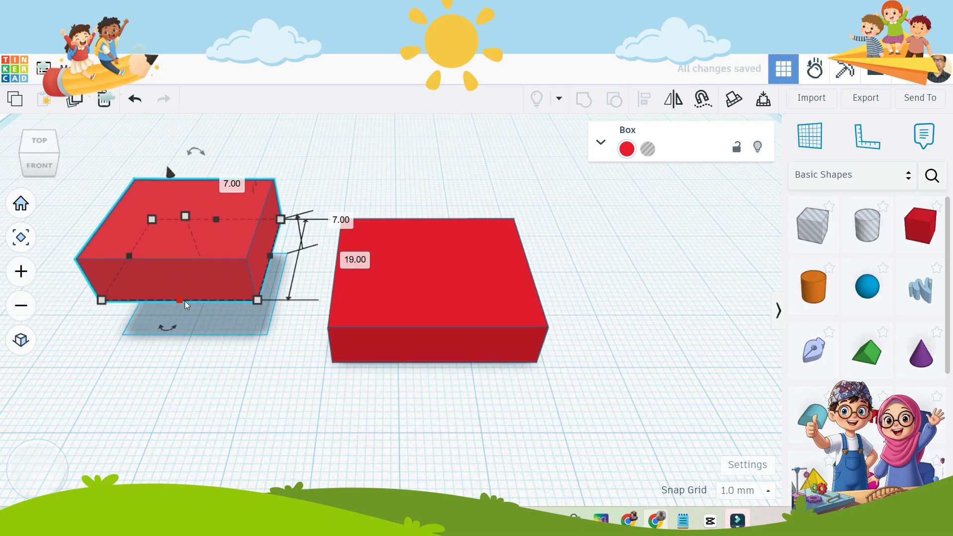
{"action": "left_click_drag", "start_coordinate": [207, 279], "coordinate": [477, 282]}
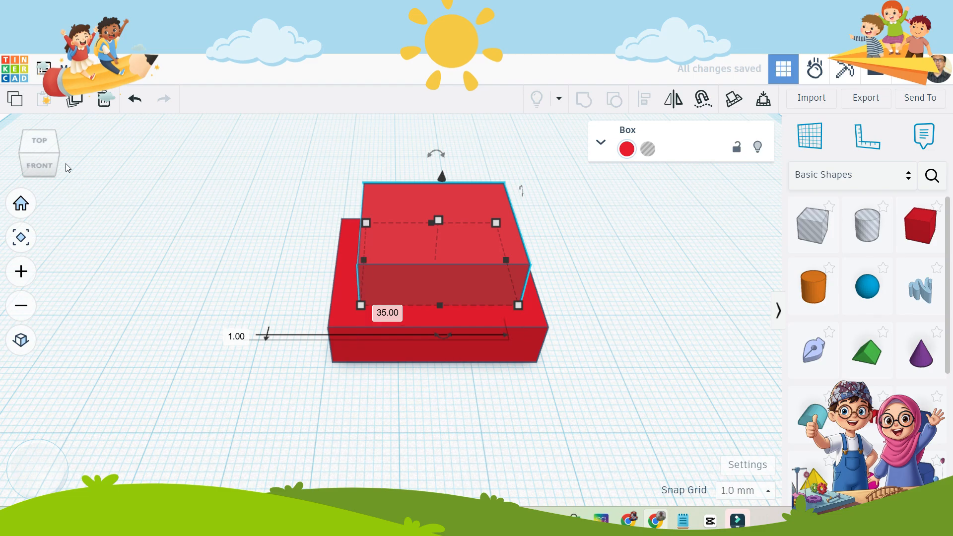
{"action": "left_click", "coordinate": [54, 154]}
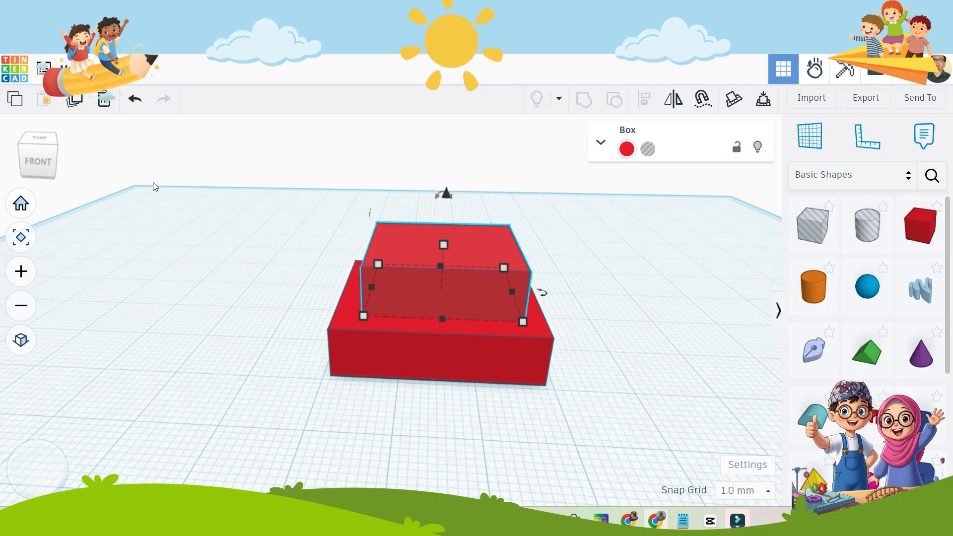
{"action": "left_click", "coordinate": [597, 311]}
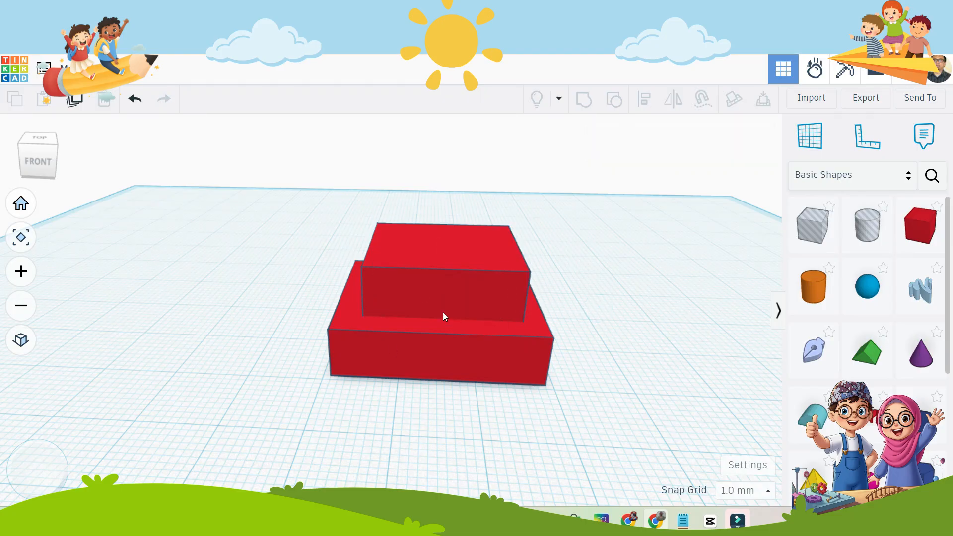
Select the lower and upper boxes in turn to check whether they are separate objects.
{"action": "left_click", "coordinate": [450, 354]}
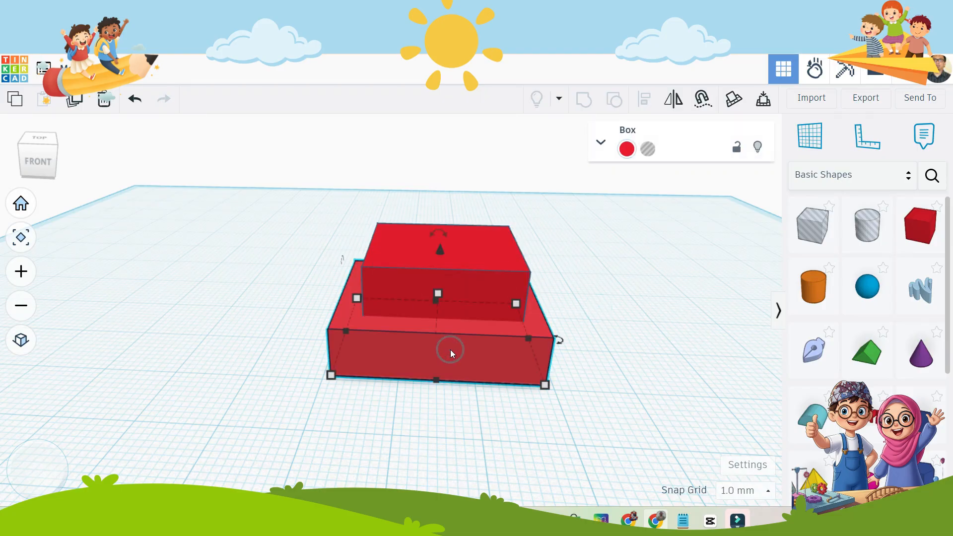
{"action": "left_click", "coordinate": [443, 277]}
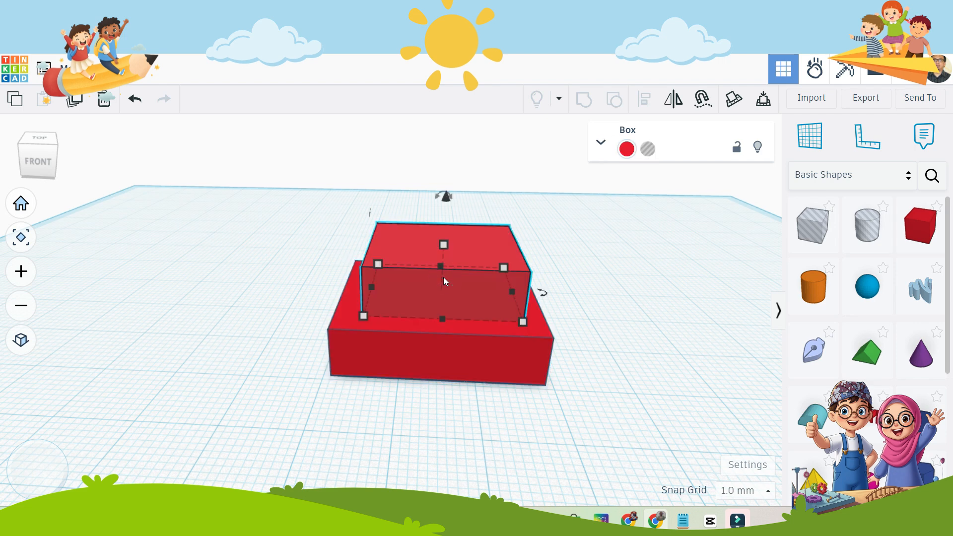
{"action": "left_click", "coordinate": [625, 277]}
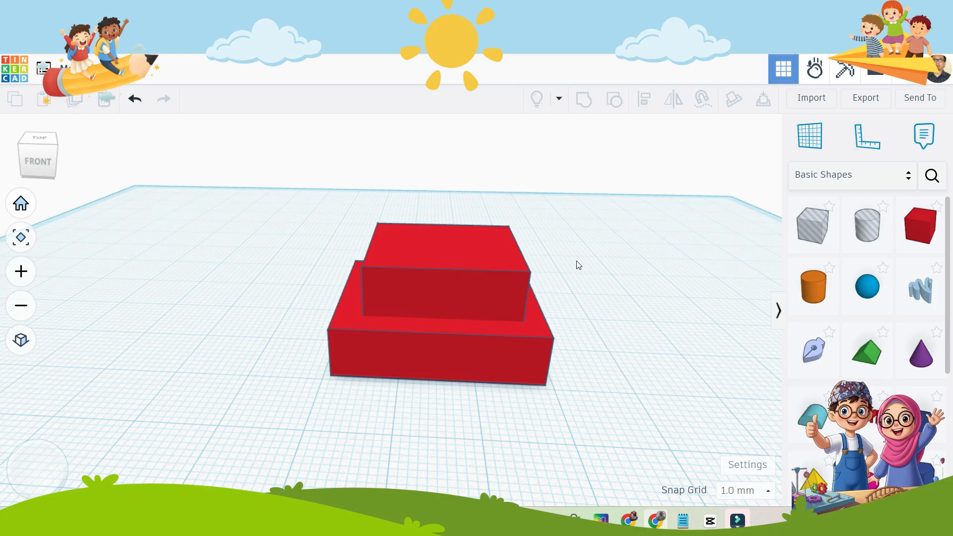
{"action": "left_click", "coordinate": [383, 350]}
{"action": "left_click", "coordinate": [416, 301]}
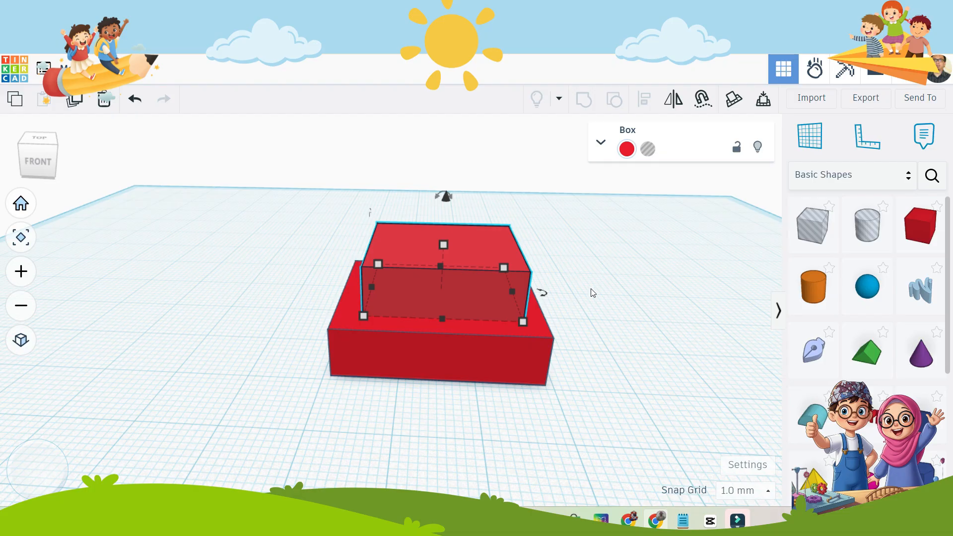
{"action": "left_click", "coordinate": [325, 268]}
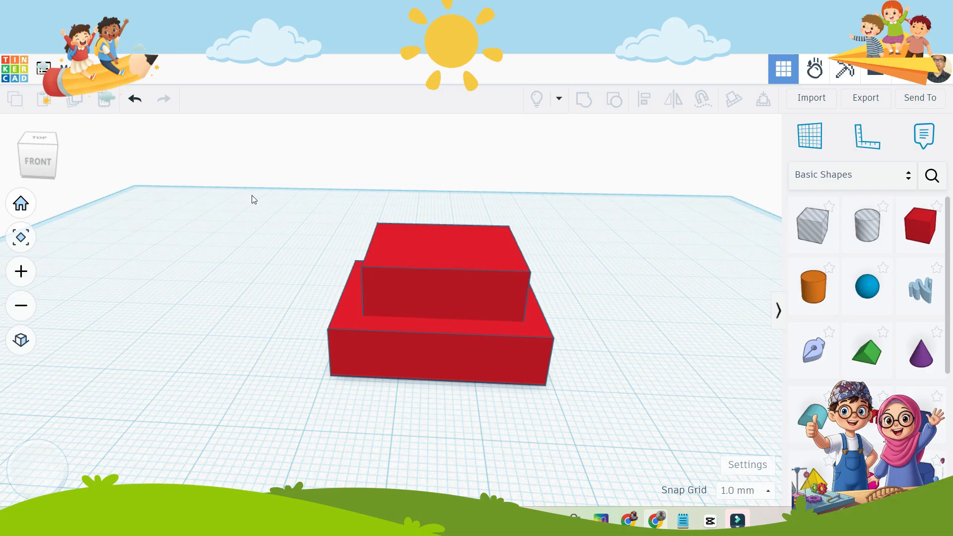
Select both stacked boxes and group them into one shape.
{"action": "left_click_drag", "start_coordinate": [251, 199], "coordinate": [619, 397]}
{"action": "left_click_drag", "start_coordinate": [258, 161], "coordinate": [627, 427]}
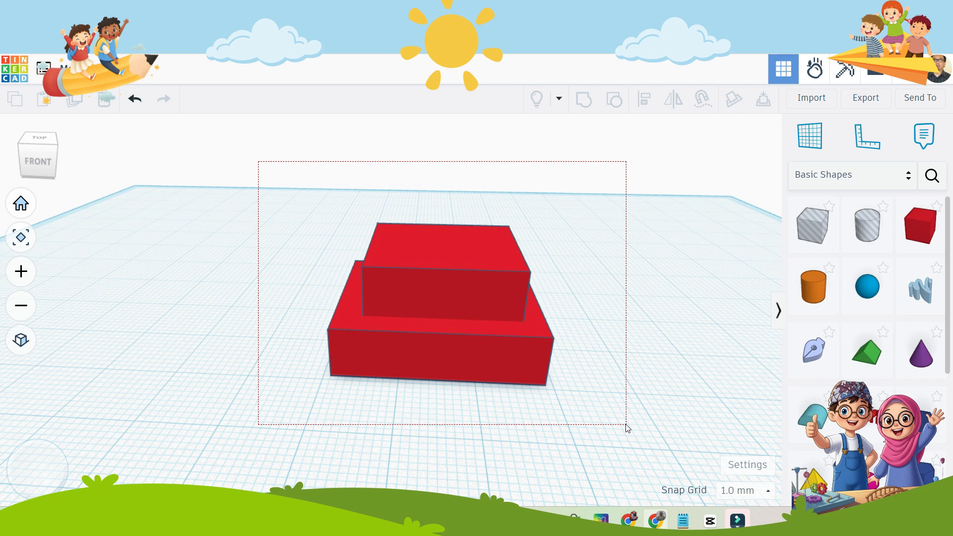
{"action": "left_click_drag", "start_coordinate": [628, 428], "coordinate": [626, 428]}
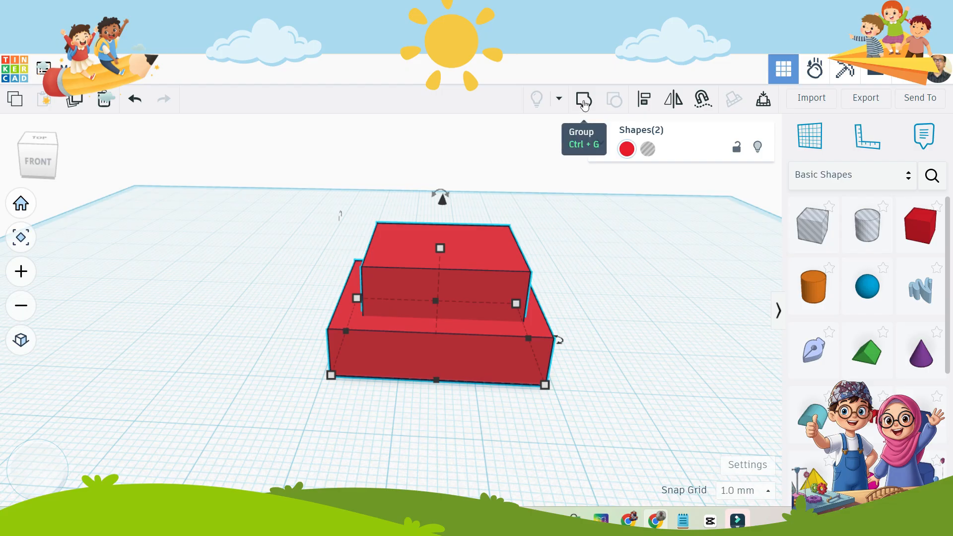
{"action": "left_click", "coordinate": [583, 103]}
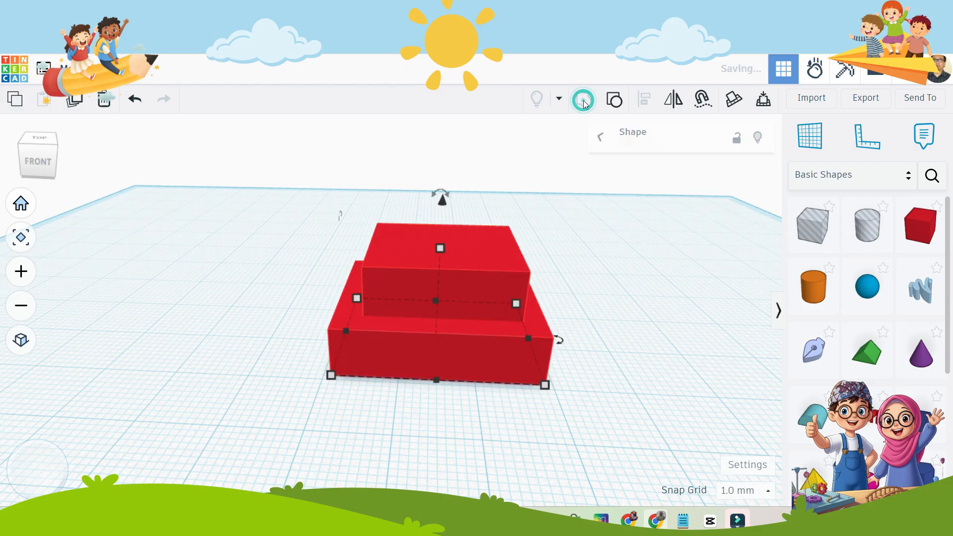
Move the grouped shape back and forth on the workplane to check that both boxes travel together.
{"action": "left_click", "coordinate": [596, 241]}
{"action": "left_click", "coordinate": [445, 352]}
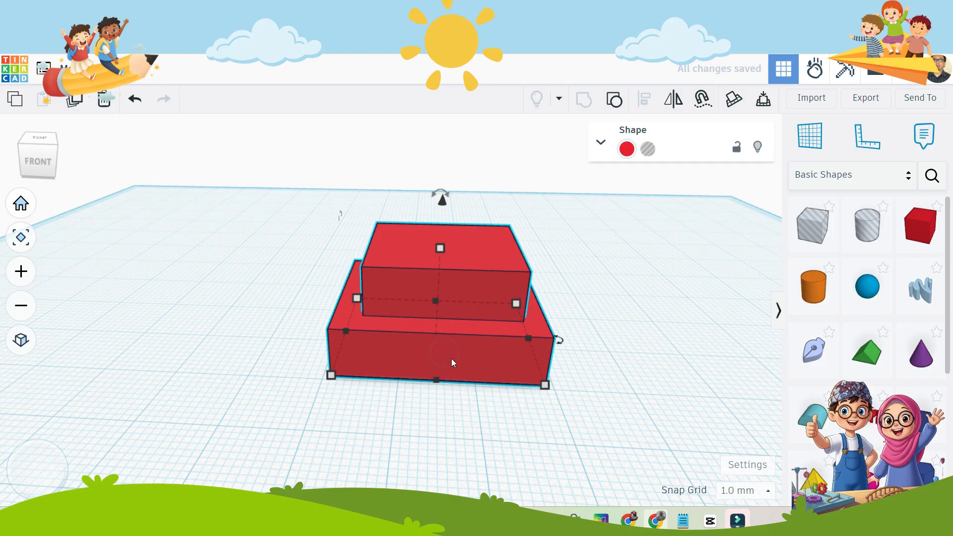
{"action": "left_click_drag", "start_coordinate": [480, 358], "coordinate": [424, 343]}
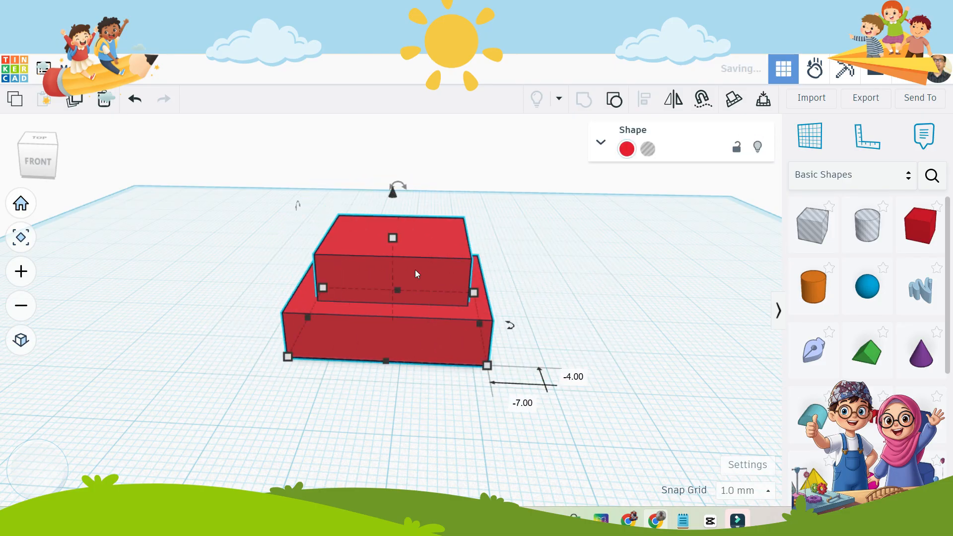
{"action": "left_click_drag", "start_coordinate": [447, 278], "coordinate": [489, 297]}
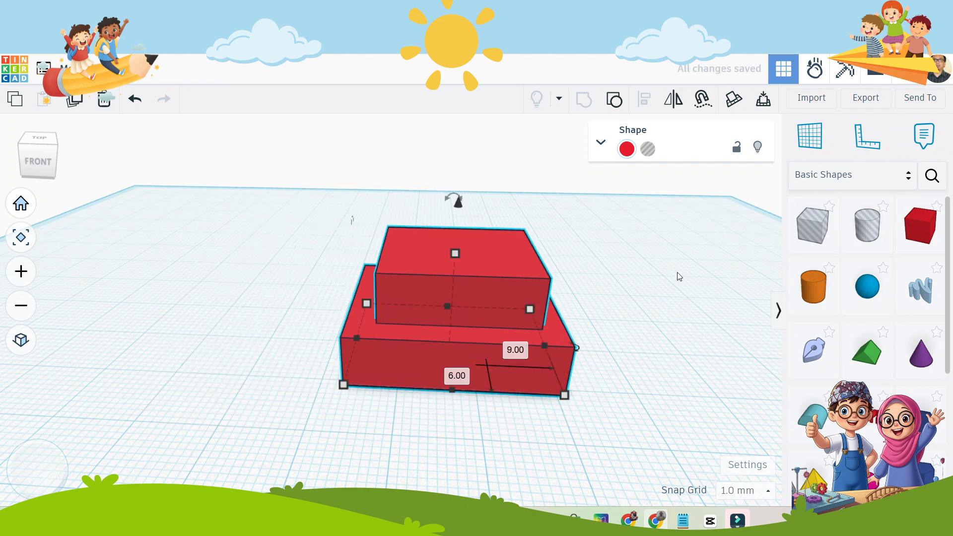
{"action": "left_click", "coordinate": [624, 267]}
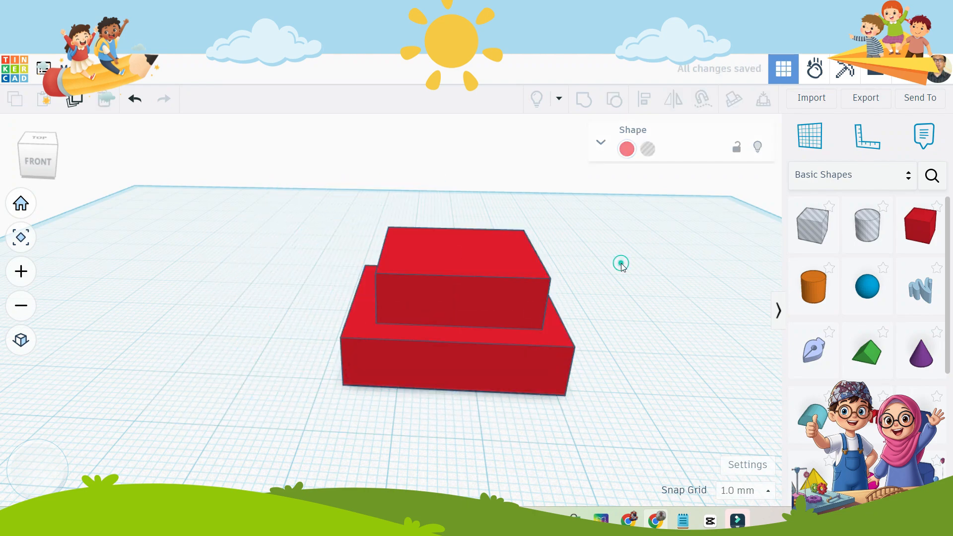
{"action": "left_click", "coordinate": [452, 281]}
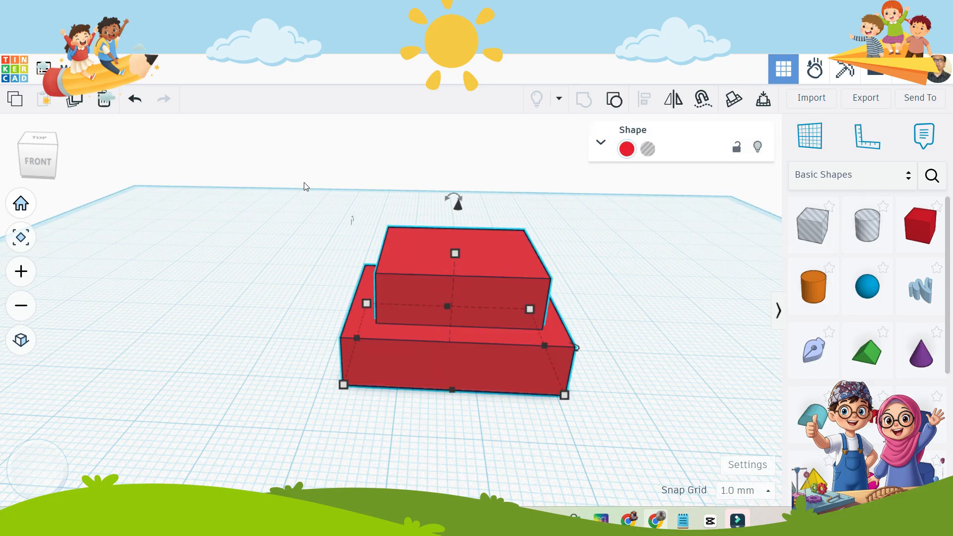
Undo both moves of the grouped shape and the grouping of the two boxes.
{"action": "left_click", "coordinate": [135, 99]}
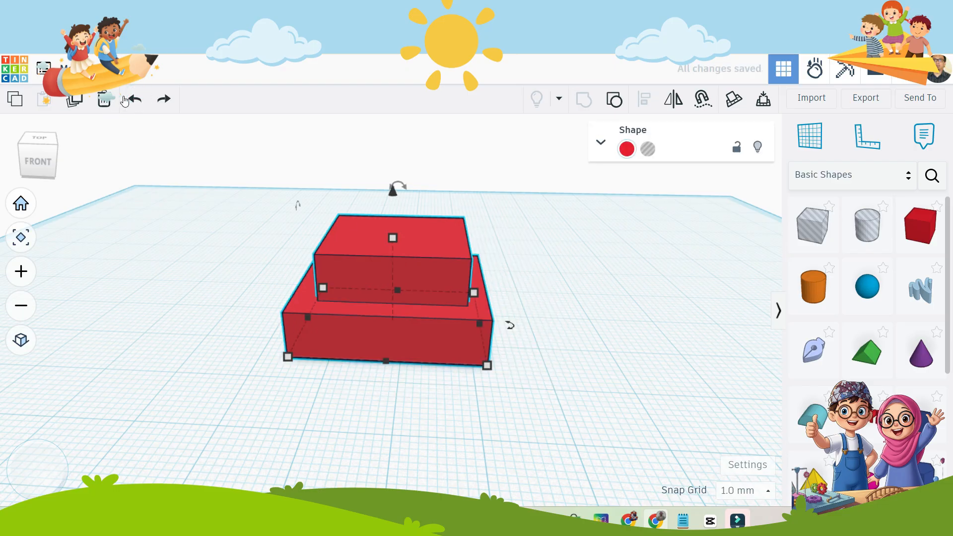
{"action": "left_click", "coordinate": [128, 100]}
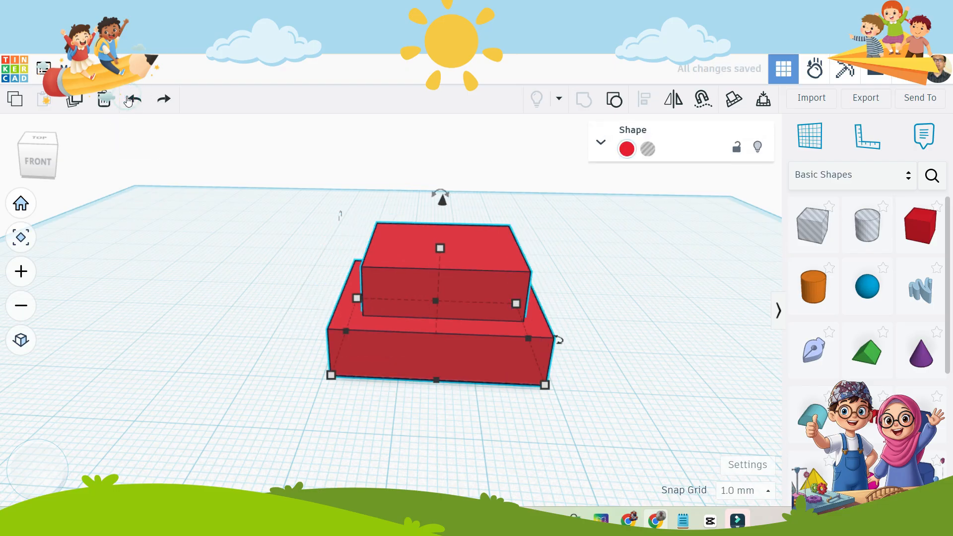
{"action": "left_click", "coordinate": [310, 202]}
{"action": "left_click", "coordinate": [423, 256]}
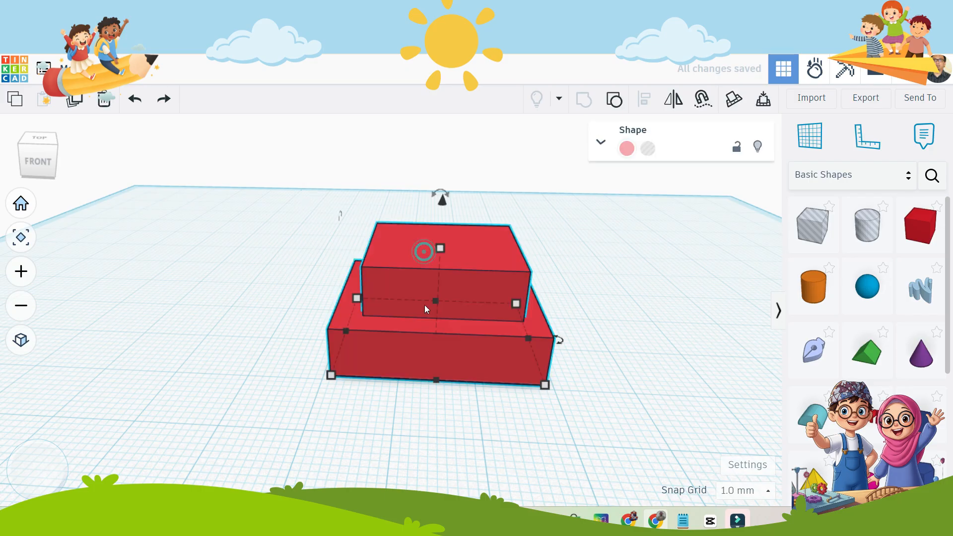
{"action": "left_click", "coordinate": [132, 101]}
Select the ungrouped upper and lower boxes alternately to check that each can be picked individually.
{"action": "left_click", "coordinate": [423, 267]}
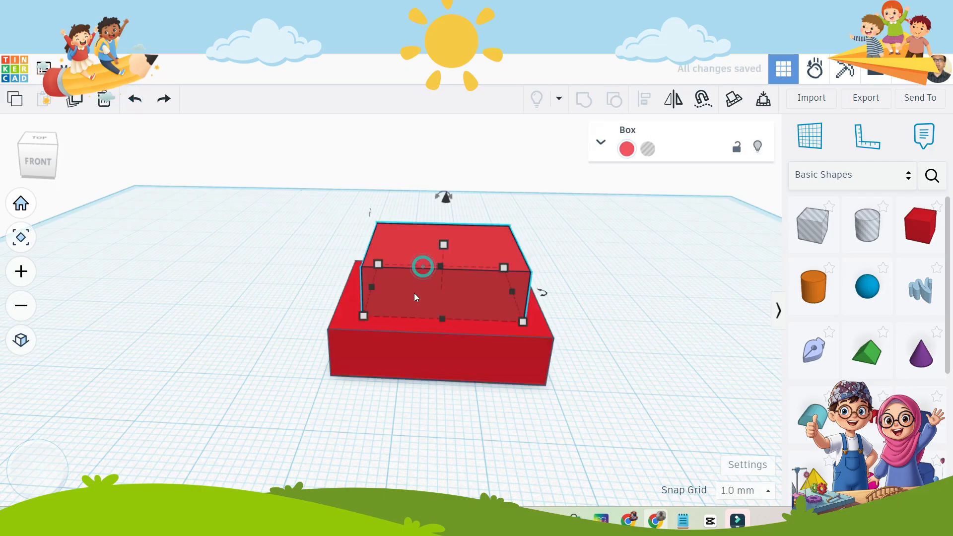
{"action": "left_click", "coordinate": [401, 335]}
{"action": "left_click", "coordinate": [406, 283]}
{"action": "left_click", "coordinate": [362, 342]}
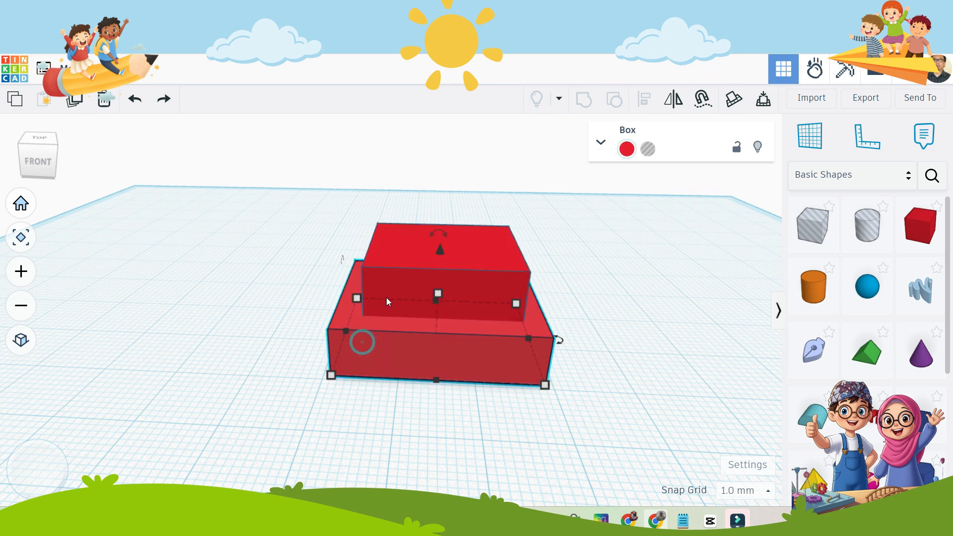
{"action": "left_click", "coordinate": [398, 287]}
{"action": "left_click", "coordinate": [398, 341]}
{"action": "left_click", "coordinate": [602, 218]}
Move the smaller upper box off the base to its left side and colour it yellow.
{"action": "left_click", "coordinate": [447, 282]}
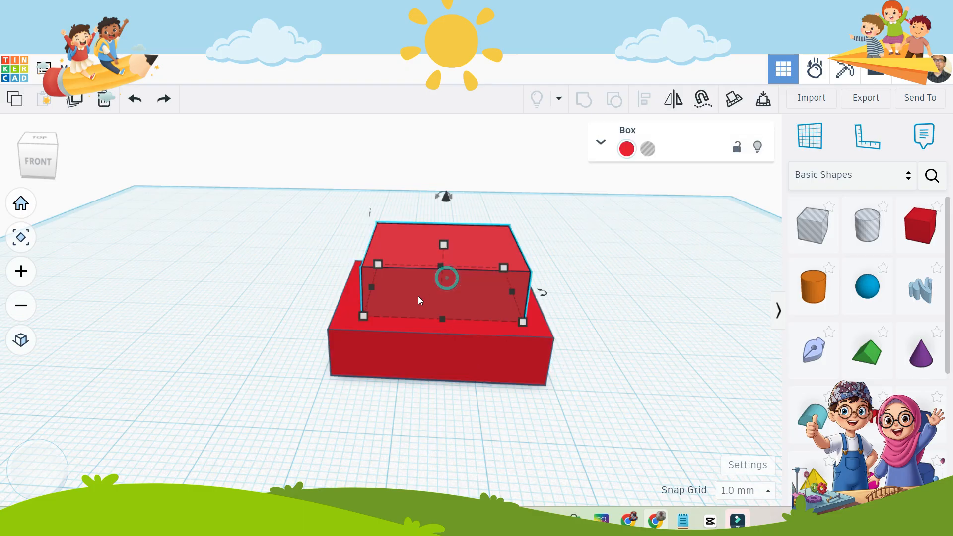
{"action": "left_click_drag", "start_coordinate": [447, 282], "coordinate": [193, 301]}
{"action": "left_click", "coordinate": [236, 261]}
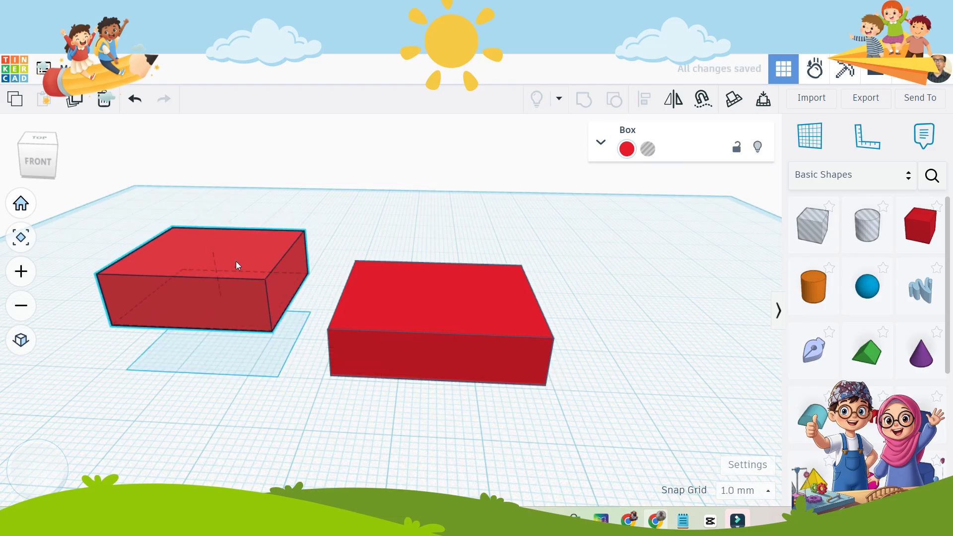
{"action": "left_click", "coordinate": [627, 149]}
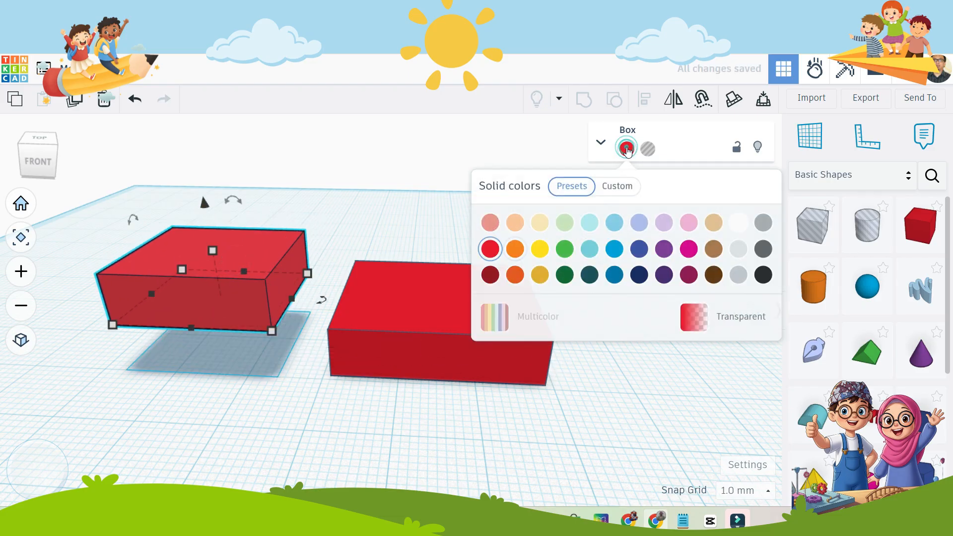
{"action": "left_click", "coordinate": [540, 248]}
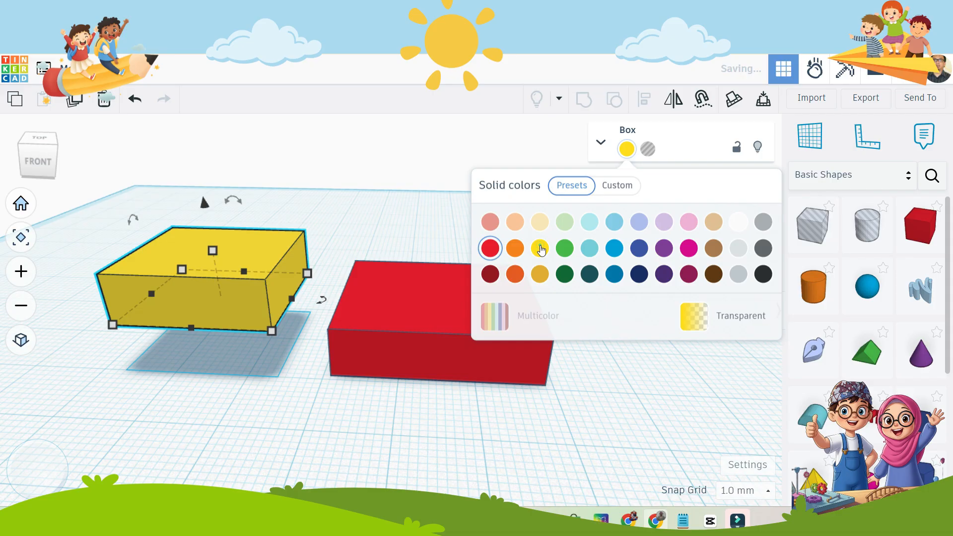
{"action": "left_click", "coordinate": [385, 195]}
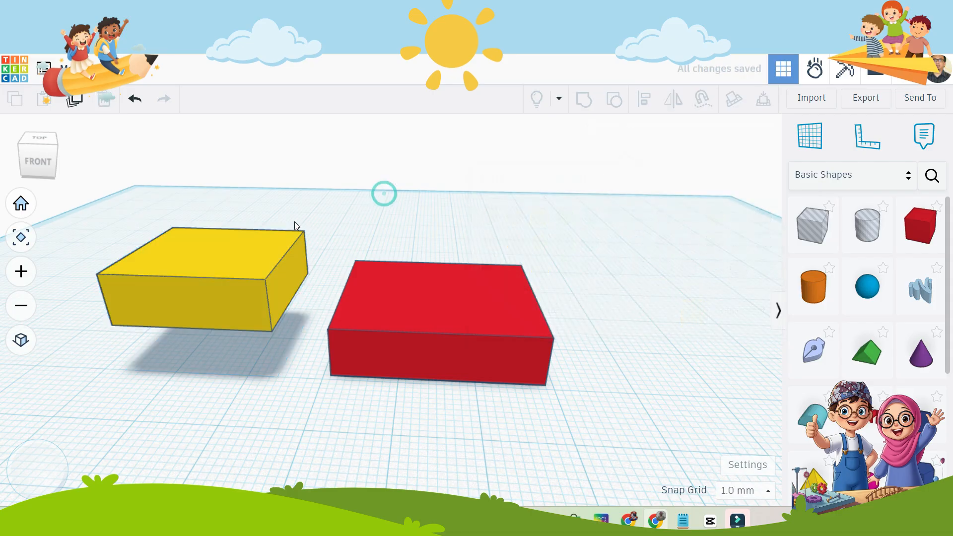
Move the yellow box about 32 mm sideways so that it sits on top of the red box again.
{"action": "left_click", "coordinate": [443, 325]}
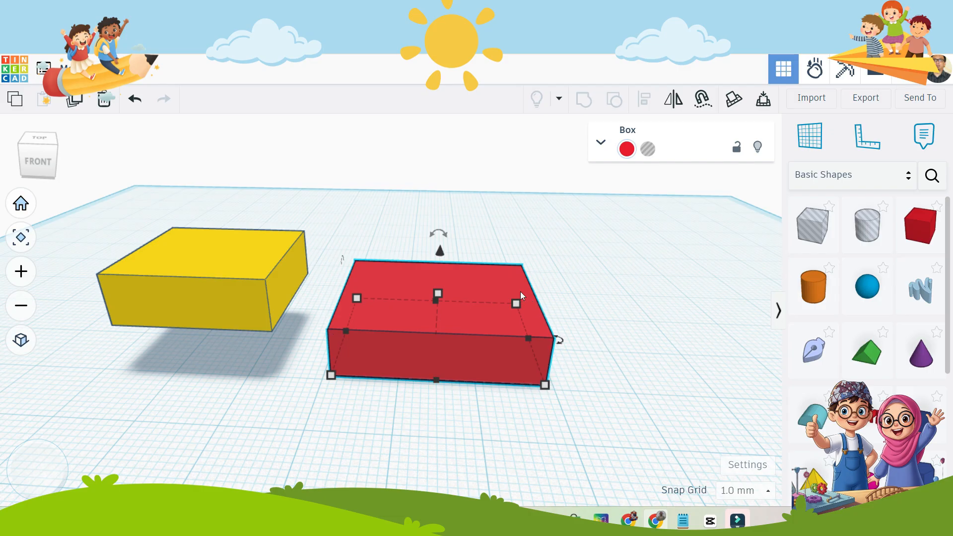
{"action": "left_click", "coordinate": [198, 299]}
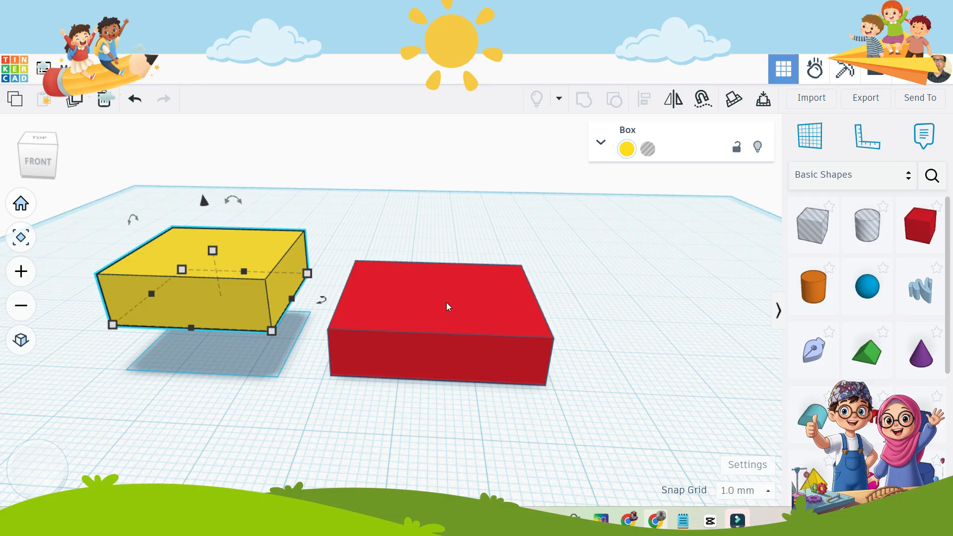
{"action": "left_click", "coordinate": [222, 290]}
{"action": "left_click_drag", "start_coordinate": [198, 305], "coordinate": [458, 306]}
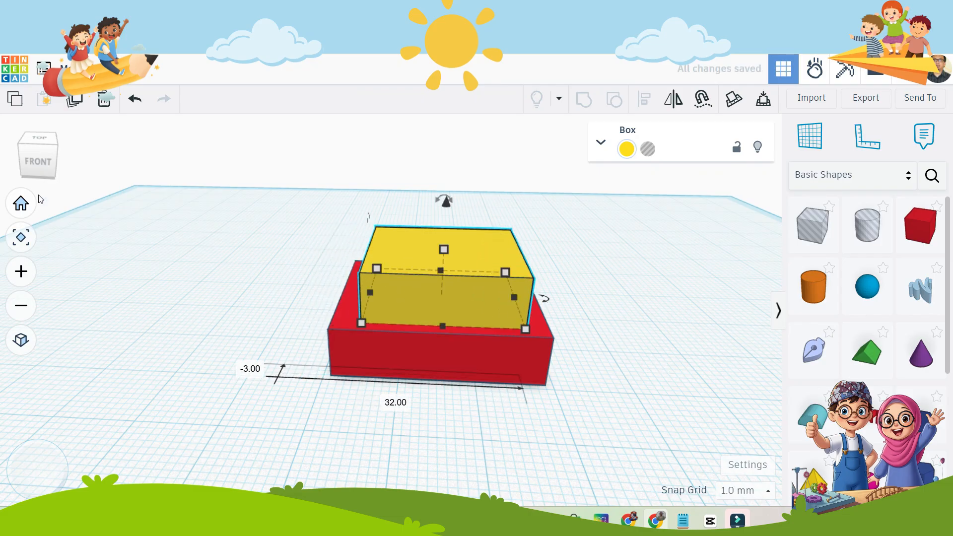
Reposition the yellow box within the red base's outline as seen from above and reduce its depth to 18 mm.
{"action": "left_click", "coordinate": [36, 142]}
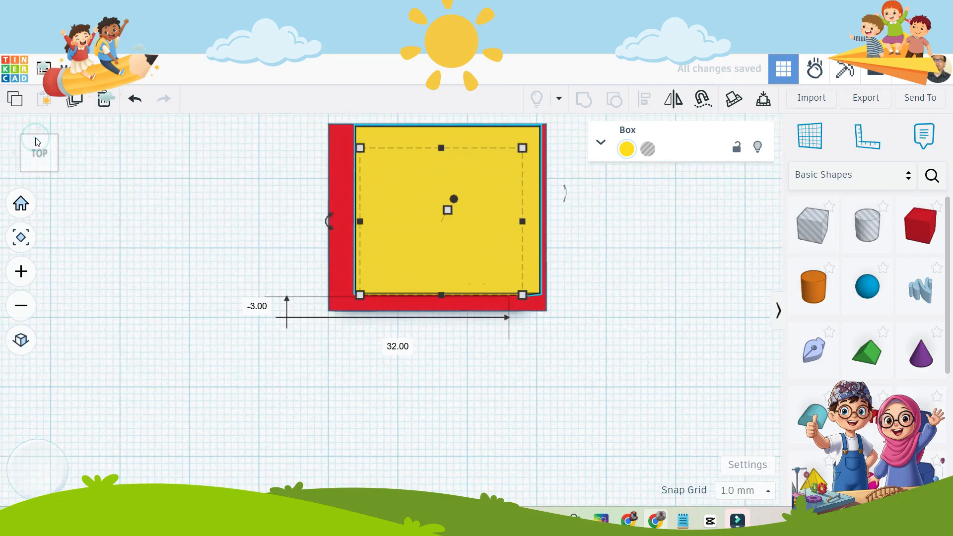
{"action": "left_click", "coordinate": [466, 242]}
{"action": "left_click_drag", "start_coordinate": [465, 245], "coordinate": [455, 249]}
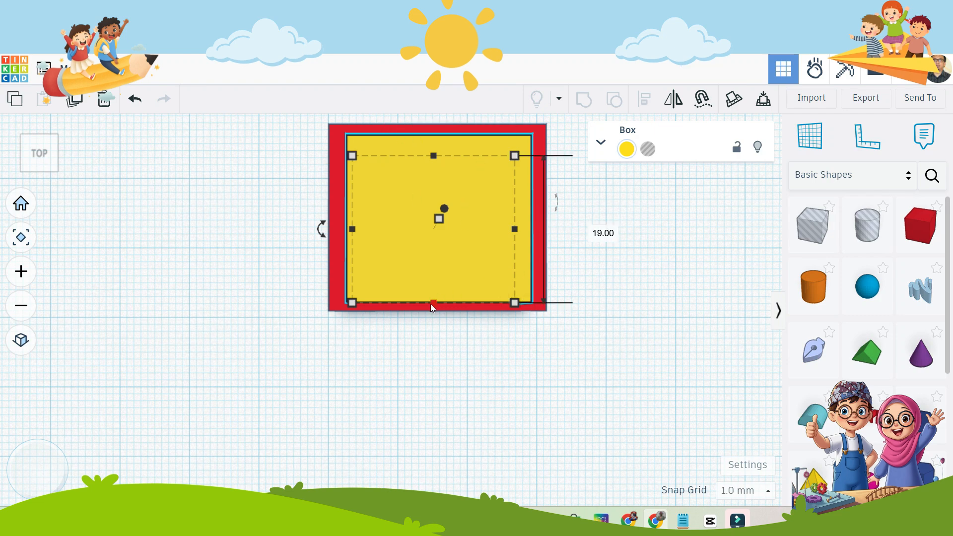
{"action": "left_click_drag", "start_coordinate": [430, 304], "coordinate": [426, 297]}
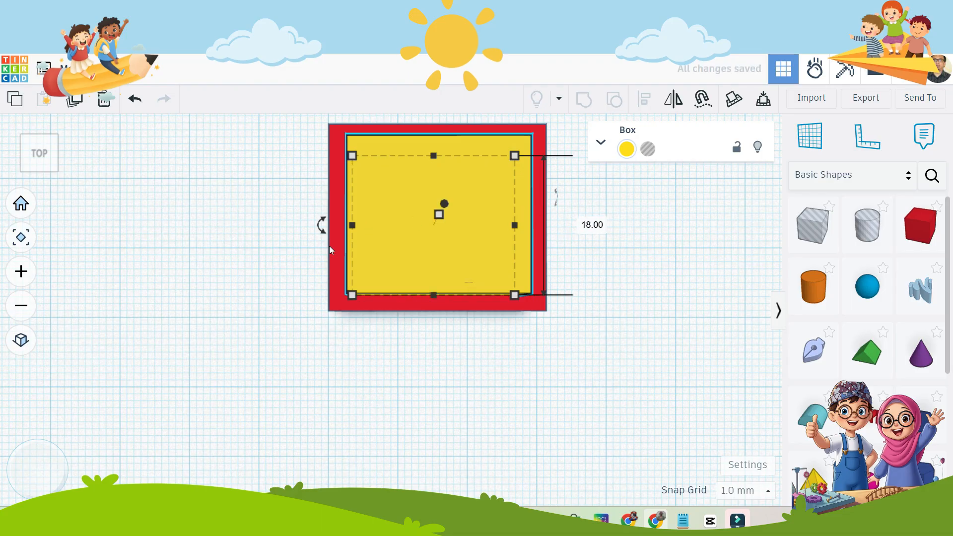
{"action": "left_click", "coordinate": [52, 168]}
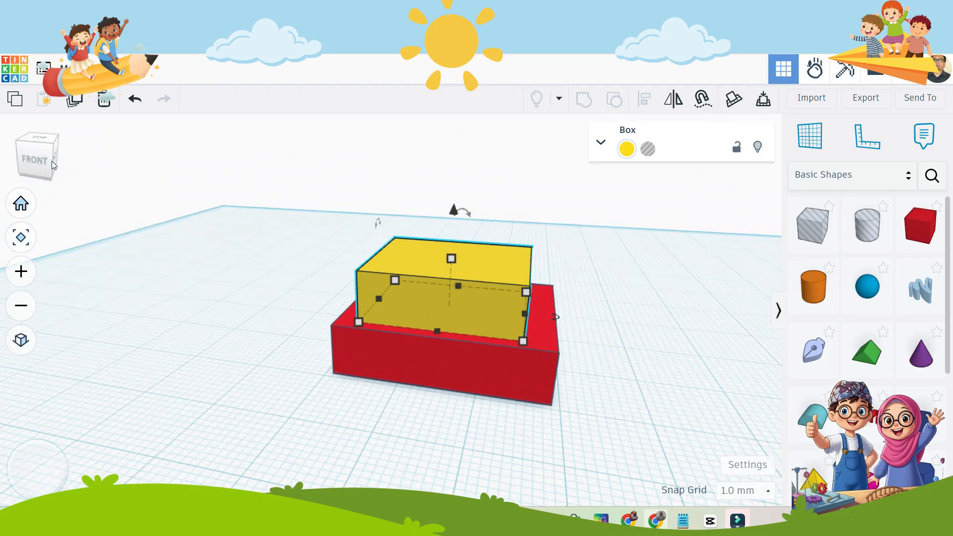
Lower the yellow box 6 mm into the red base so its underside sits 1 mm above the workplane.
{"action": "mouse_move", "coordinate": [52, 161]}
{"action": "left_mouse_down"}
{"action": "mouse_move", "coordinate": [54, 151]}
{"action": "mouse_move", "coordinate": [57, 163]}
{"action": "left_mouse_up"}
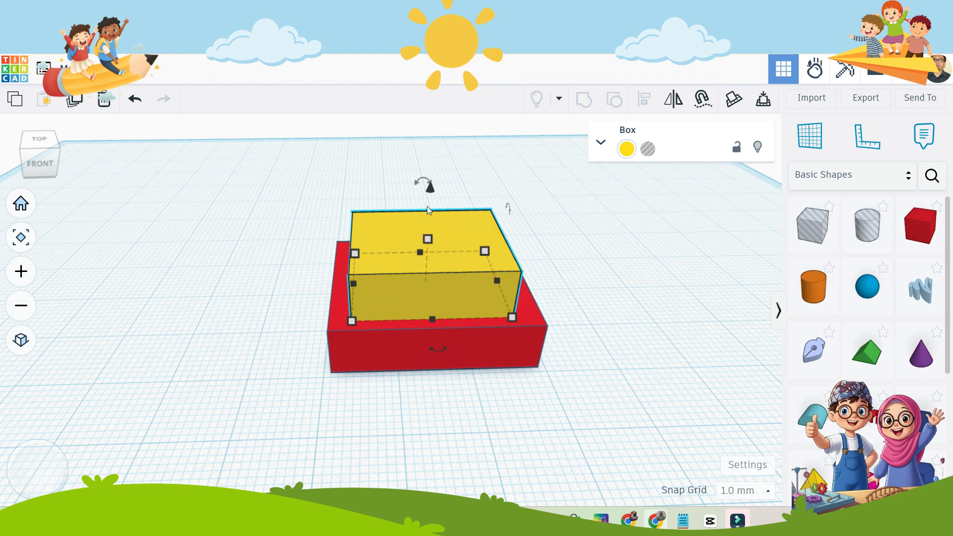
{"action": "left_click_drag", "start_coordinate": [430, 190], "coordinate": [426, 233]}
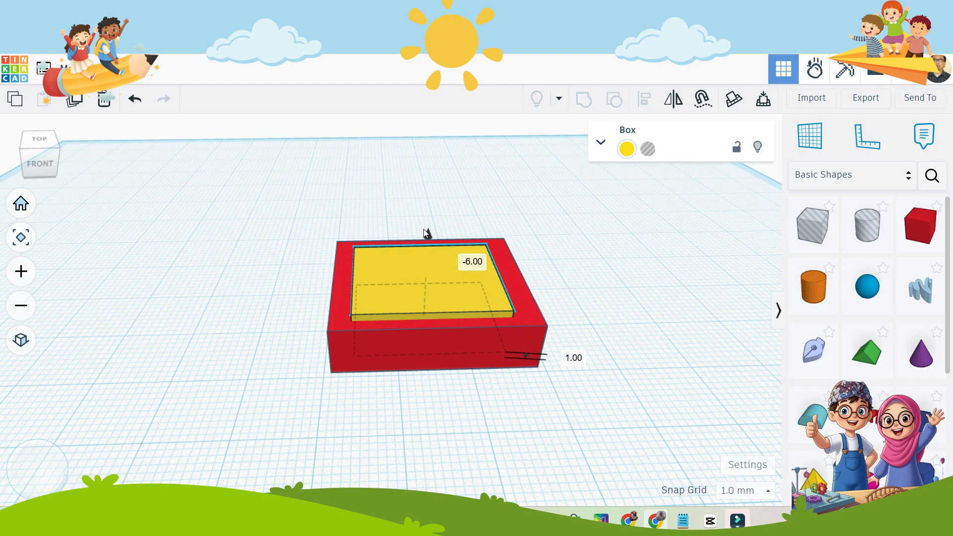
{"action": "left_click_drag", "start_coordinate": [424, 233], "coordinate": [423, 231]}
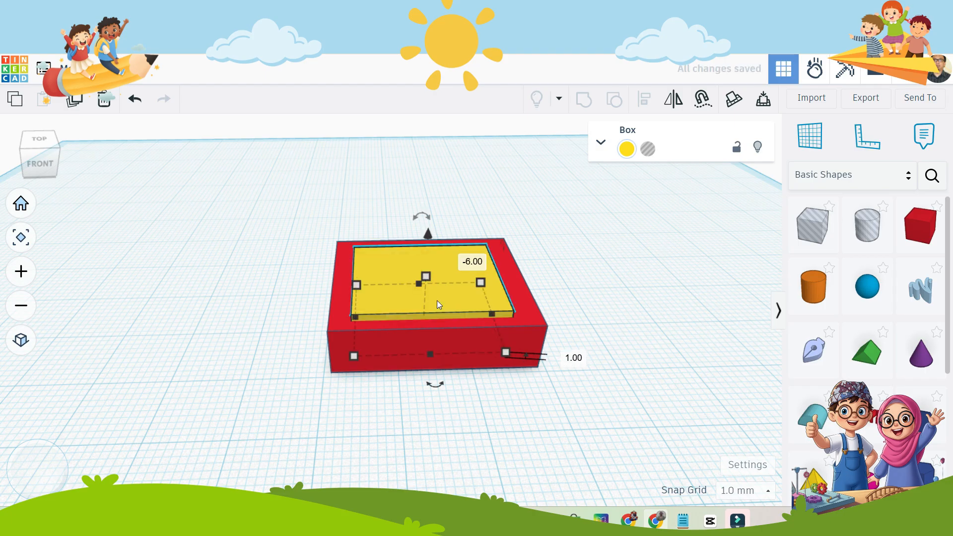
{"action": "left_click", "coordinate": [573, 281]}
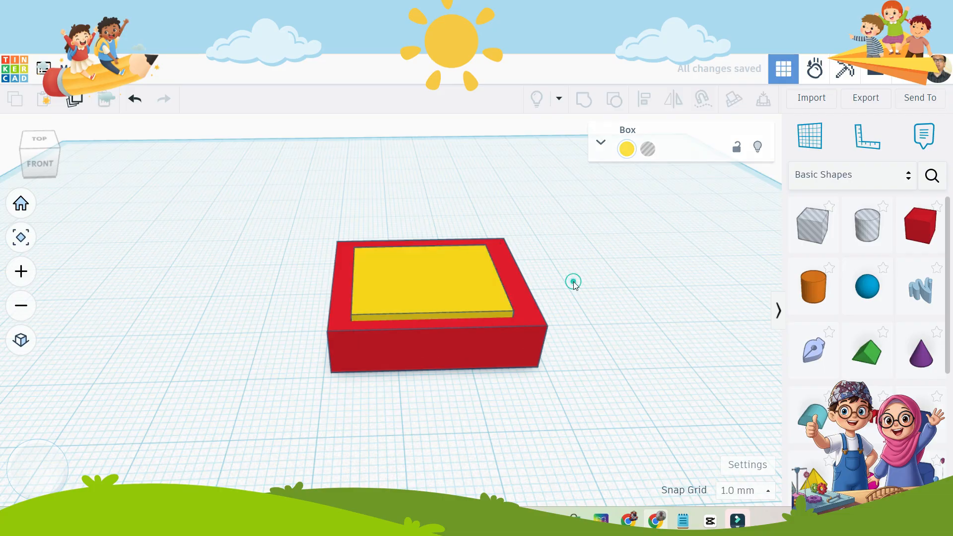
Turn the sunken yellow box into a hole shape.
{"action": "left_click", "coordinate": [414, 291]}
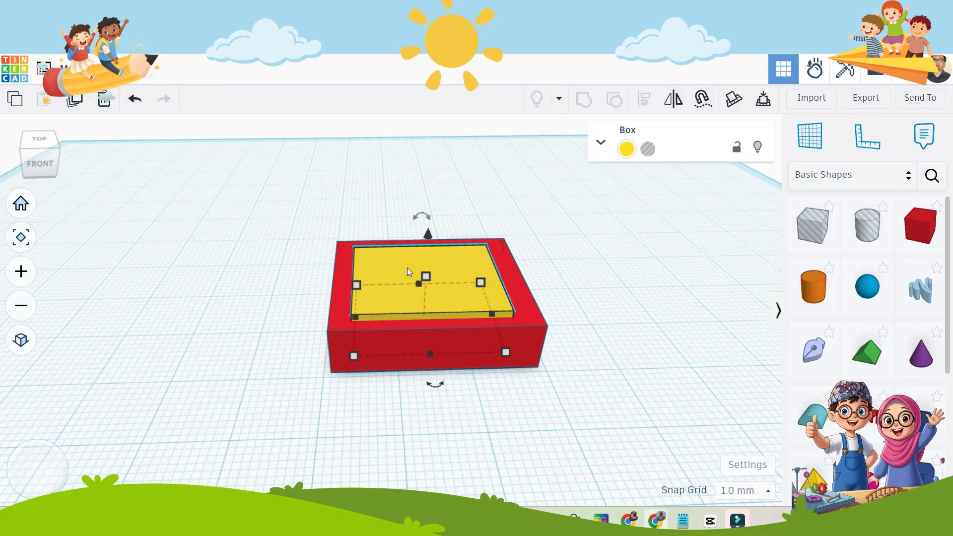
{"action": "left_click", "coordinate": [648, 150]}
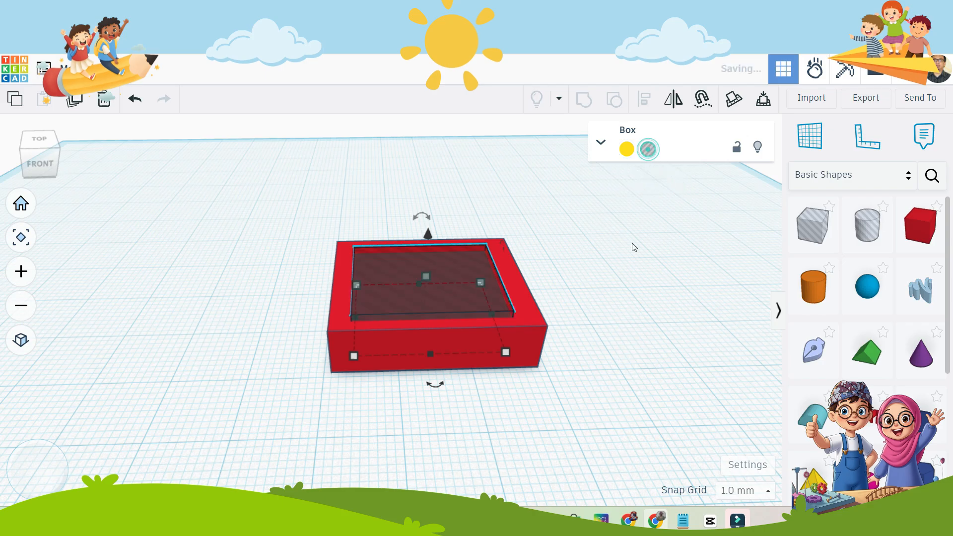
{"action": "left_click", "coordinate": [585, 261]}
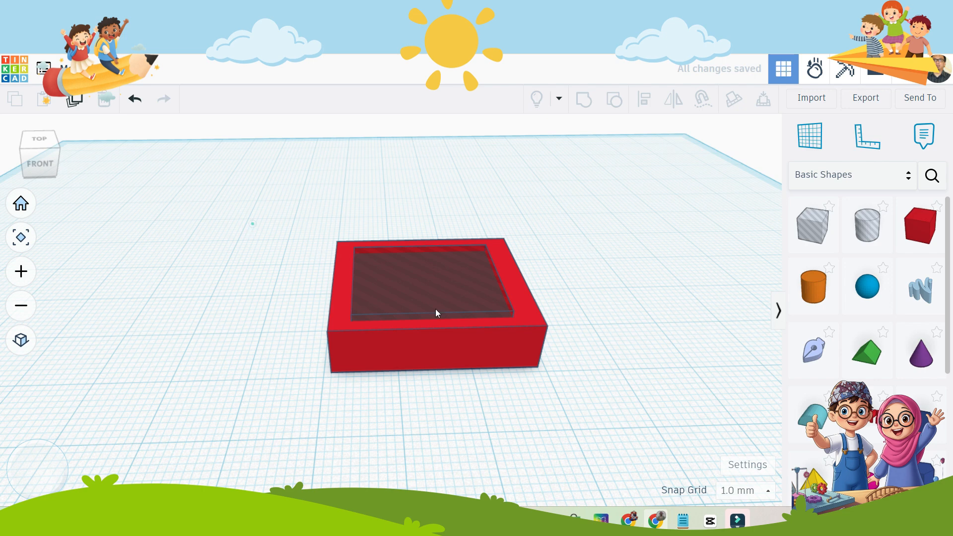
Group the red base with the hole box to cut a rectangular cavity into the base.
{"action": "left_click_drag", "start_coordinate": [251, 221], "coordinate": [580, 384]}
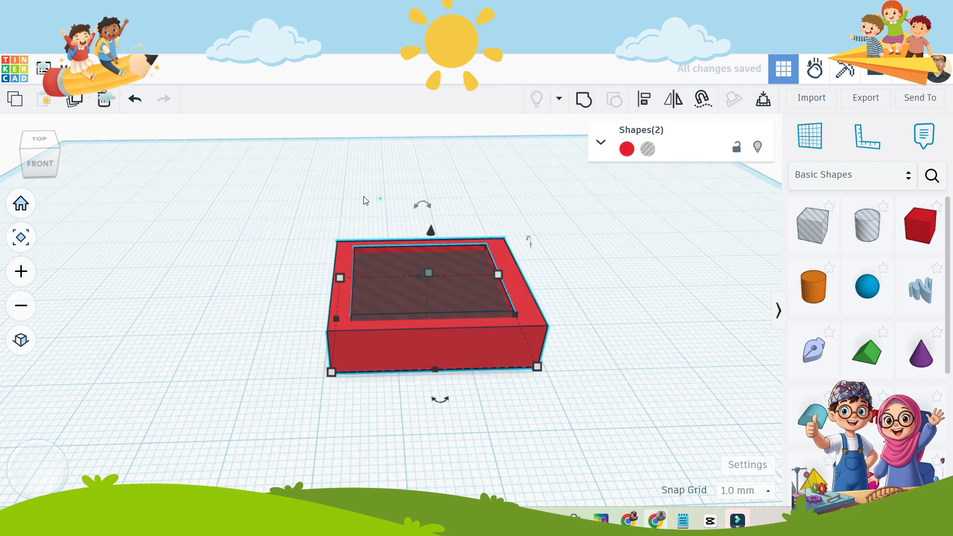
{"action": "left_click", "coordinate": [379, 199]}
{"action": "left_click_drag", "start_coordinate": [259, 172], "coordinate": [627, 416]}
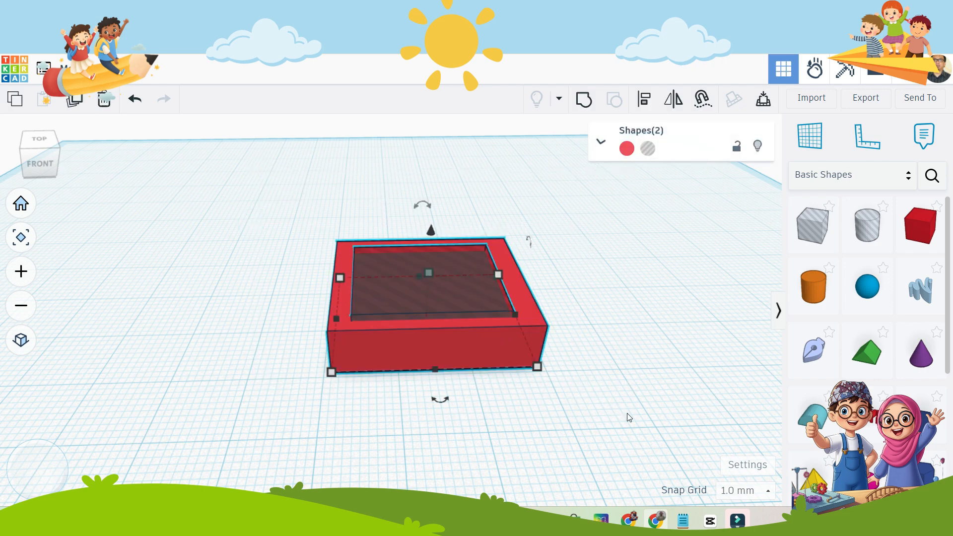
{"action": "left_click", "coordinate": [583, 102]}
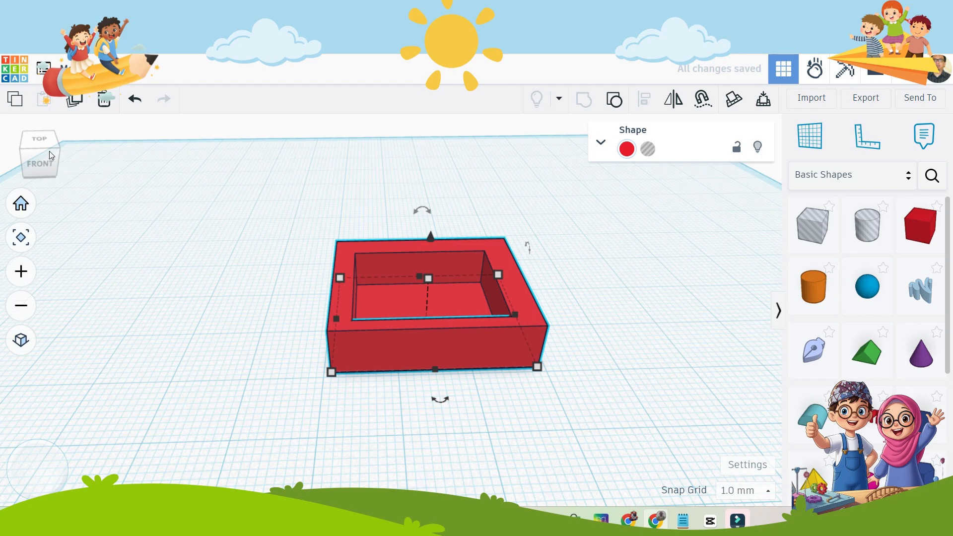
Move the hollowed red box across the workplane by 13 mm along one direction and 3 mm along the other.
{"action": "left_click_drag", "start_coordinate": [49, 151], "coordinate": [31, 159]}
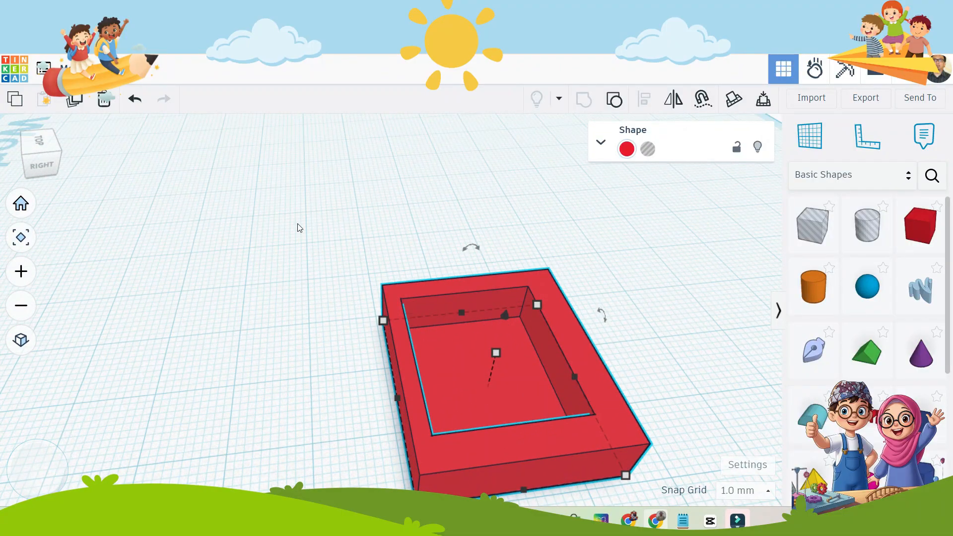
{"action": "left_click_drag", "start_coordinate": [262, 203], "coordinate": [303, 229]}
{"action": "left_click_drag", "start_coordinate": [466, 341], "coordinate": [436, 283]}
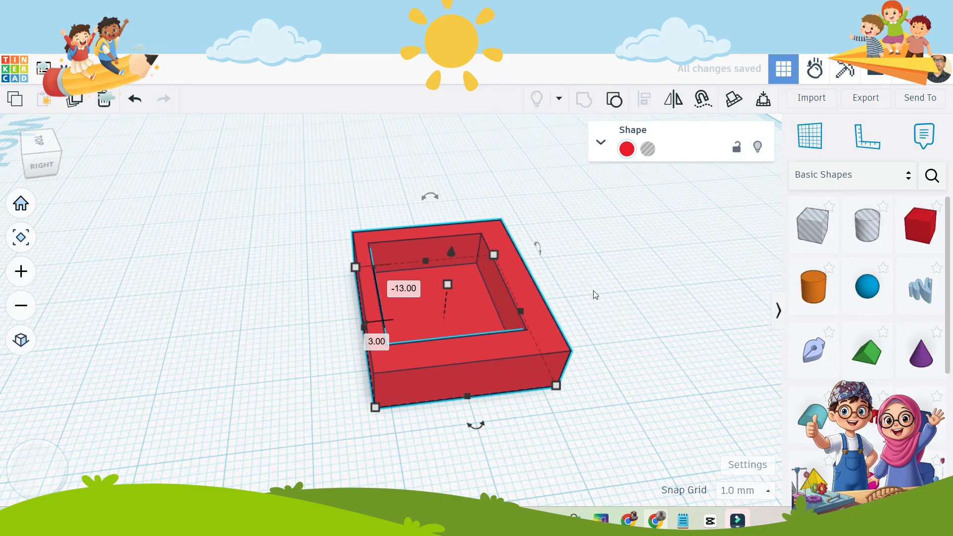